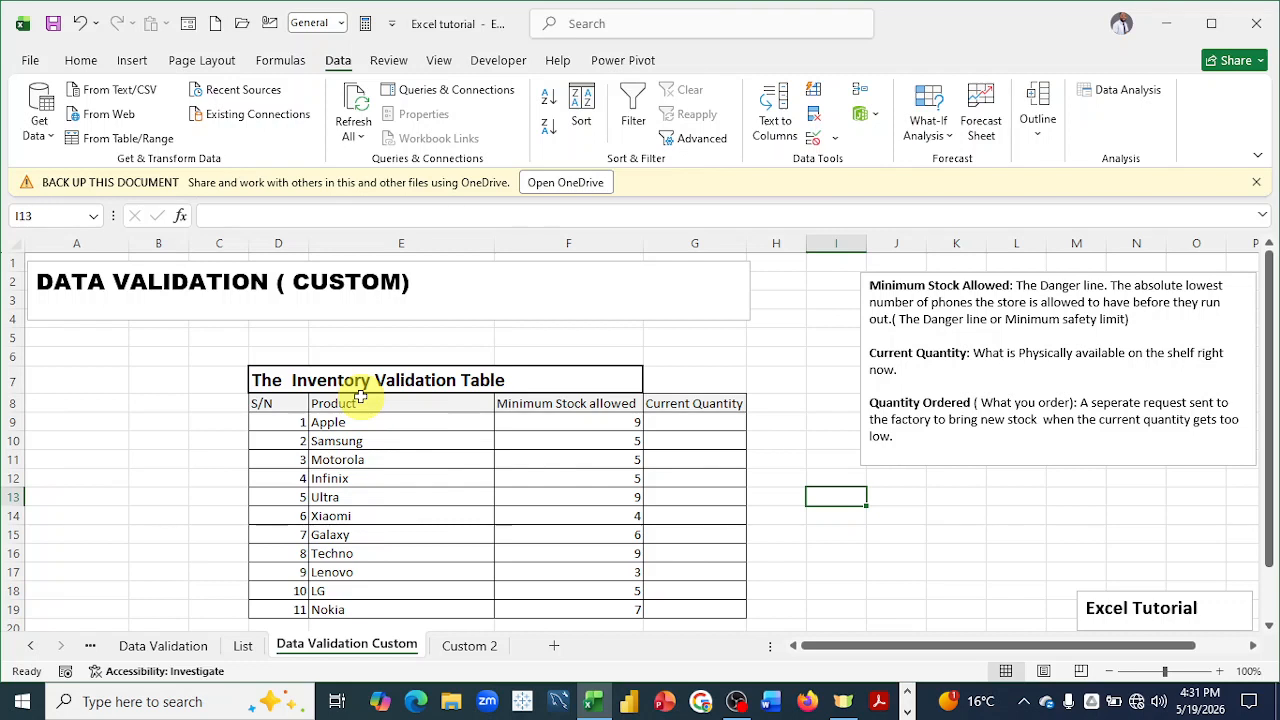
# Step: Open the Data Validation settings for the Current Quantity cells G9:G19
pyautogui.click(80, 60)
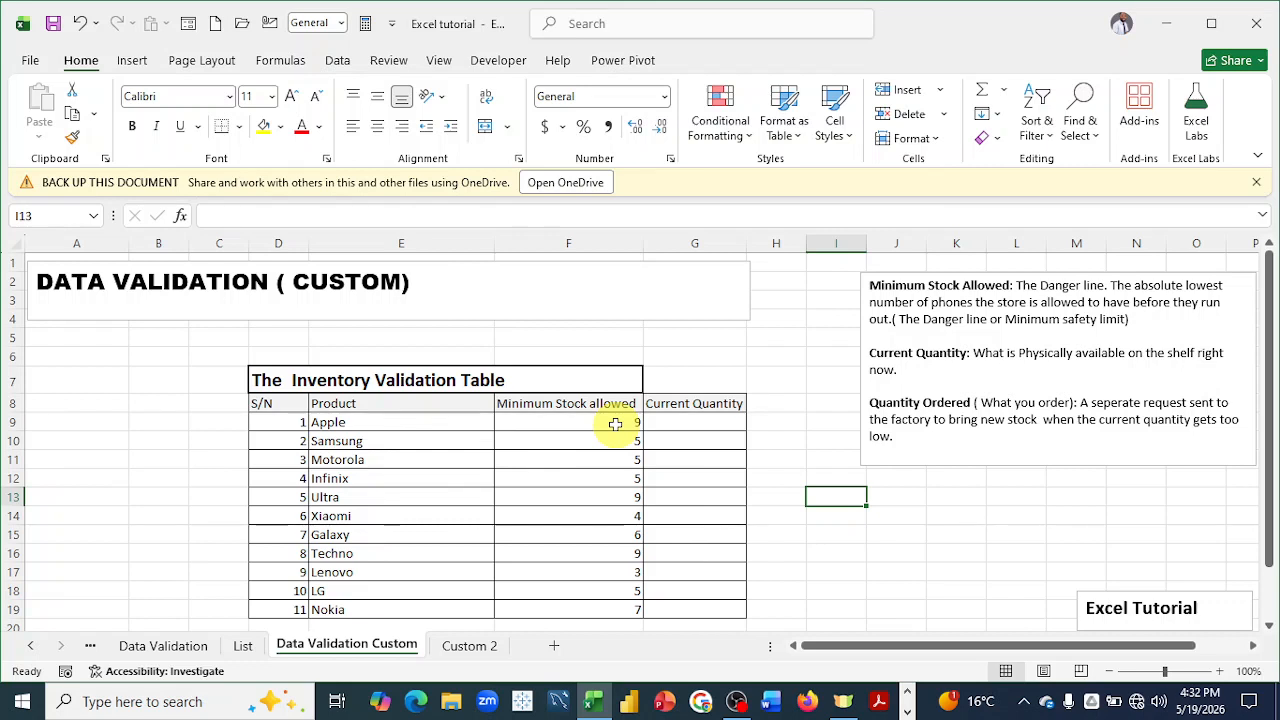
pyautogui.moveTo(678, 418); pyautogui.dragTo(680, 608)
pyautogui.click(350, 63)
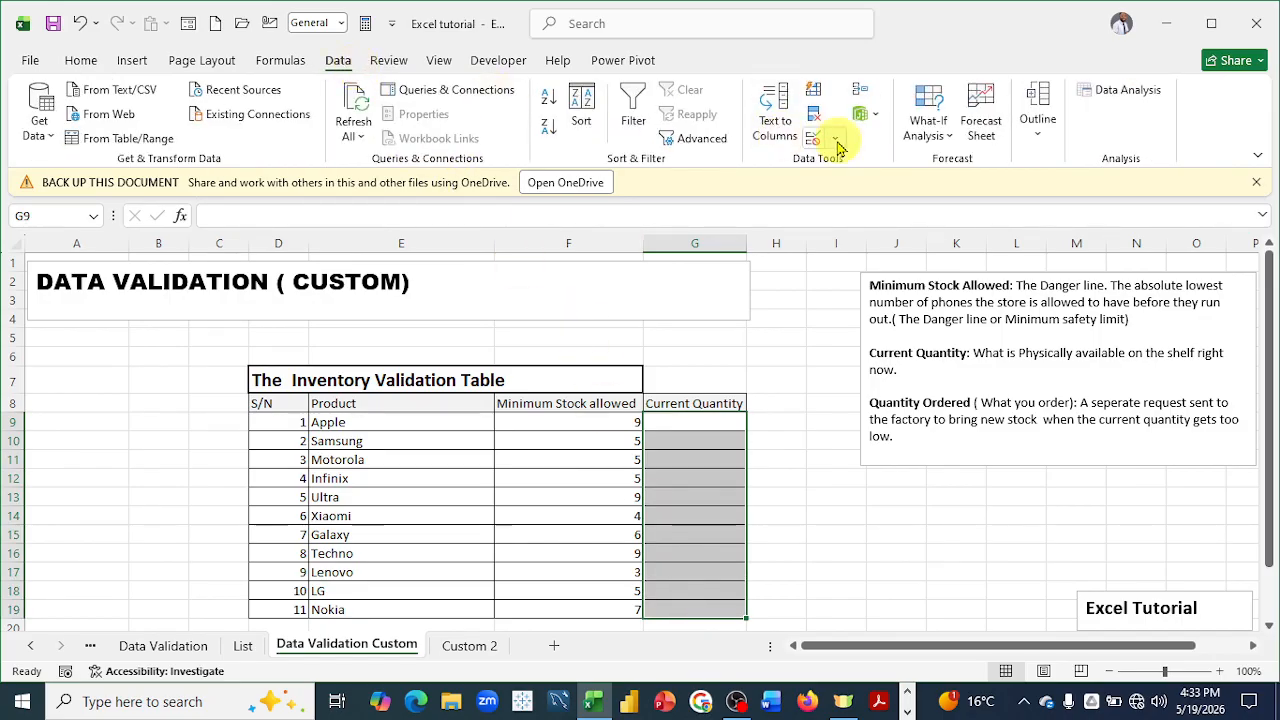
pyautogui.click(835, 140)
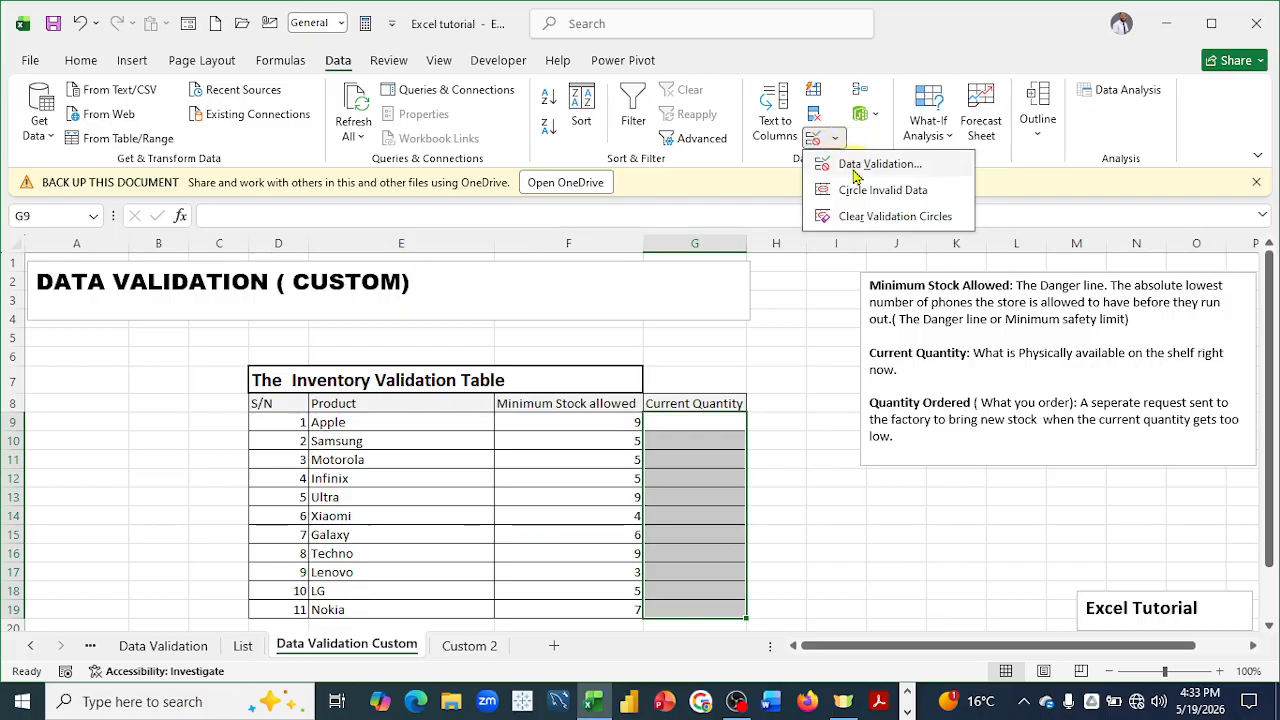
pyautogui.click(855, 168)
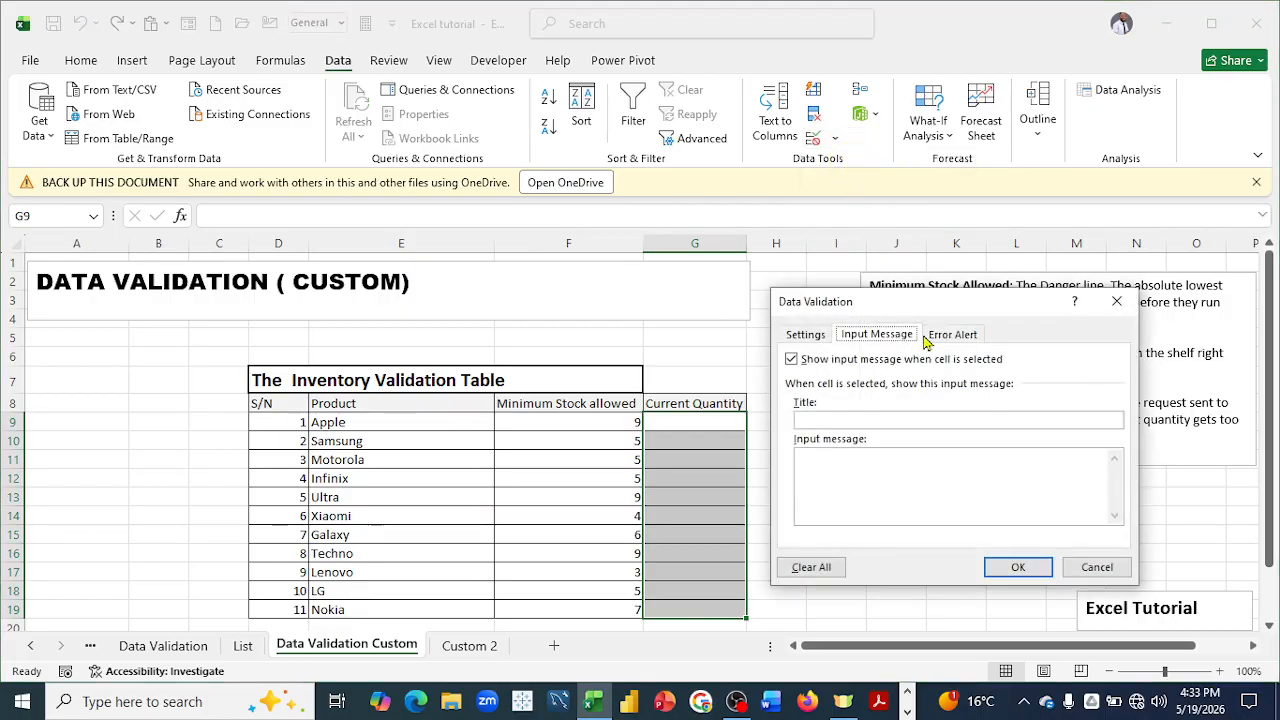
# Step: Set the validation criteria to Custom with the formula =G9>=F9
pyautogui.click(805, 335)
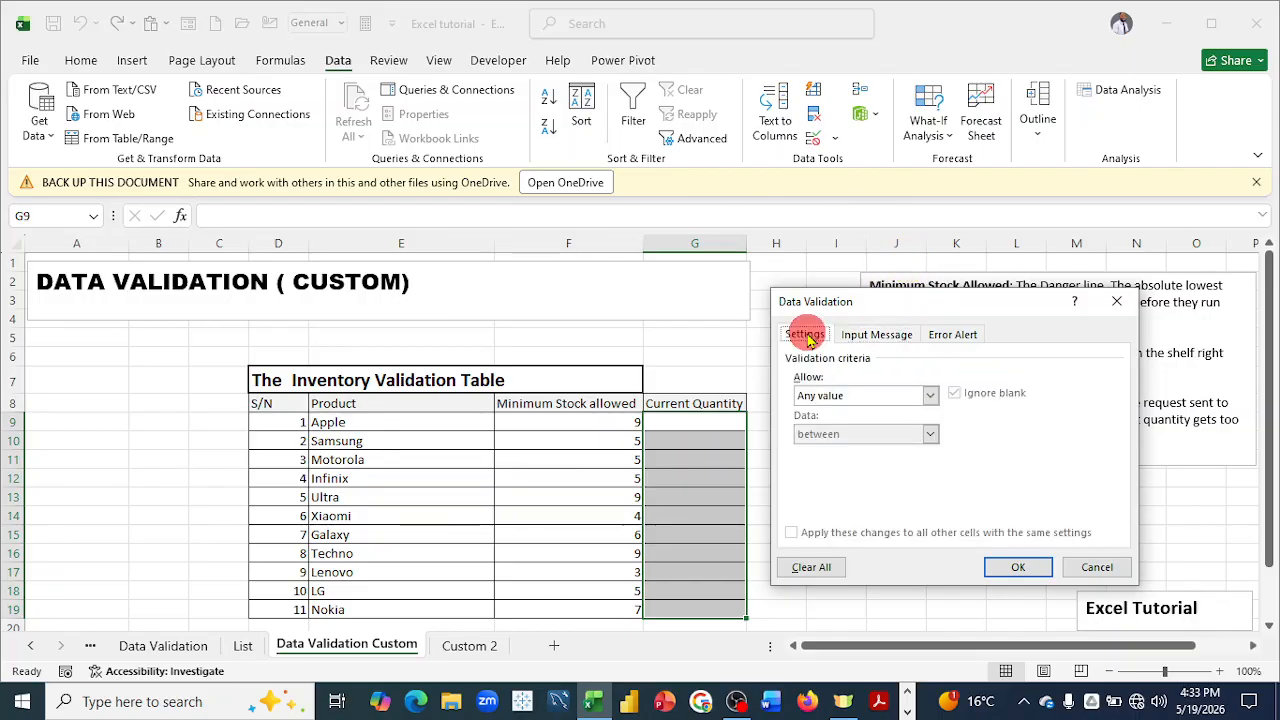
pyautogui.click(930, 397)
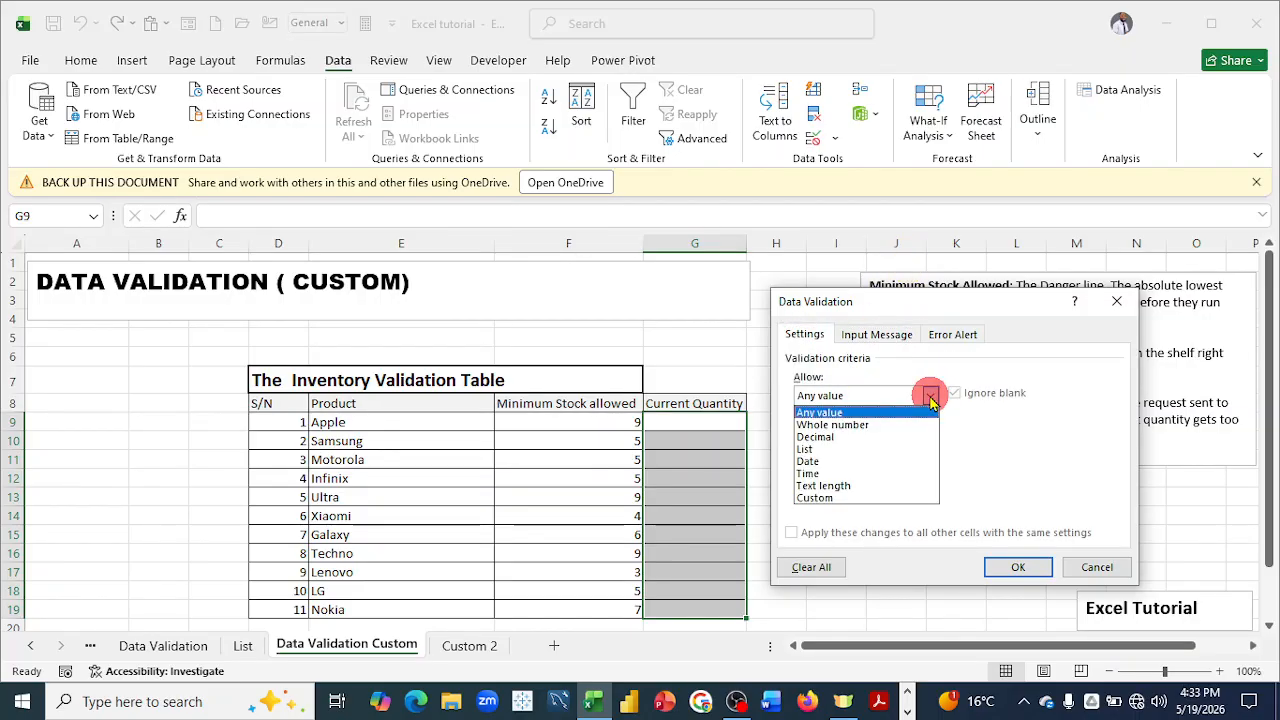
pyautogui.click(838, 498)
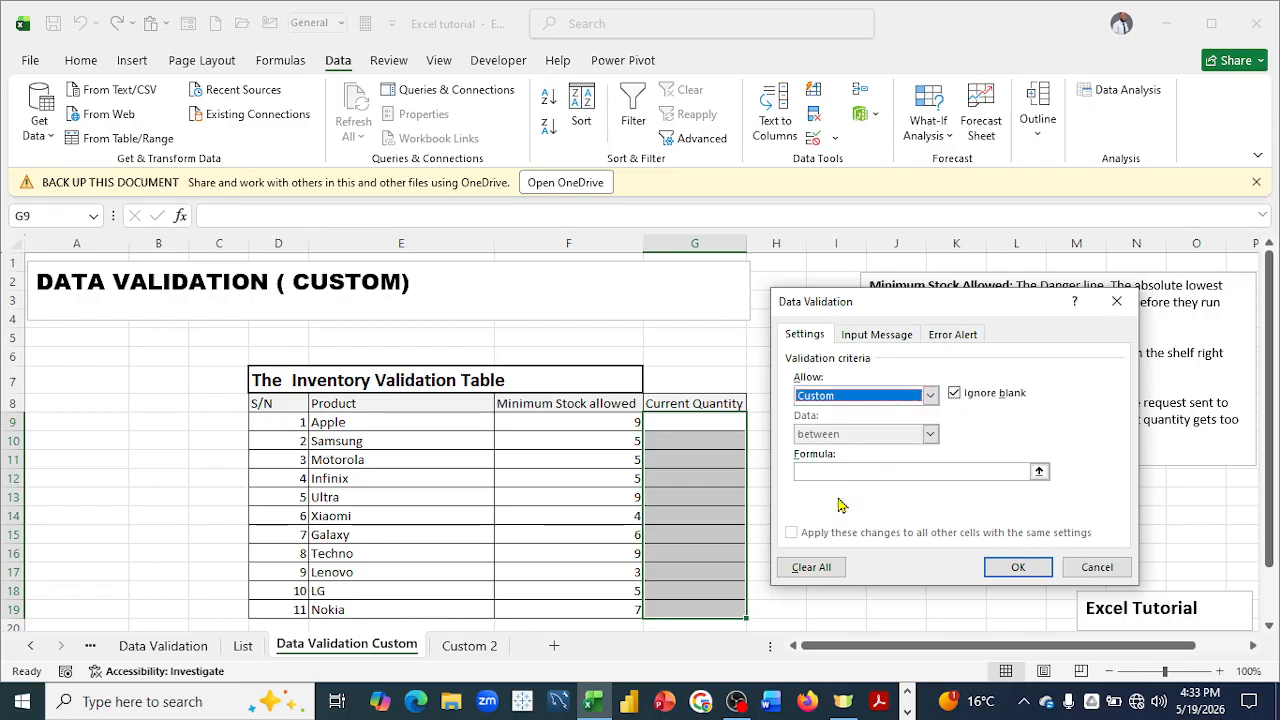
pyautogui.click(819, 470)
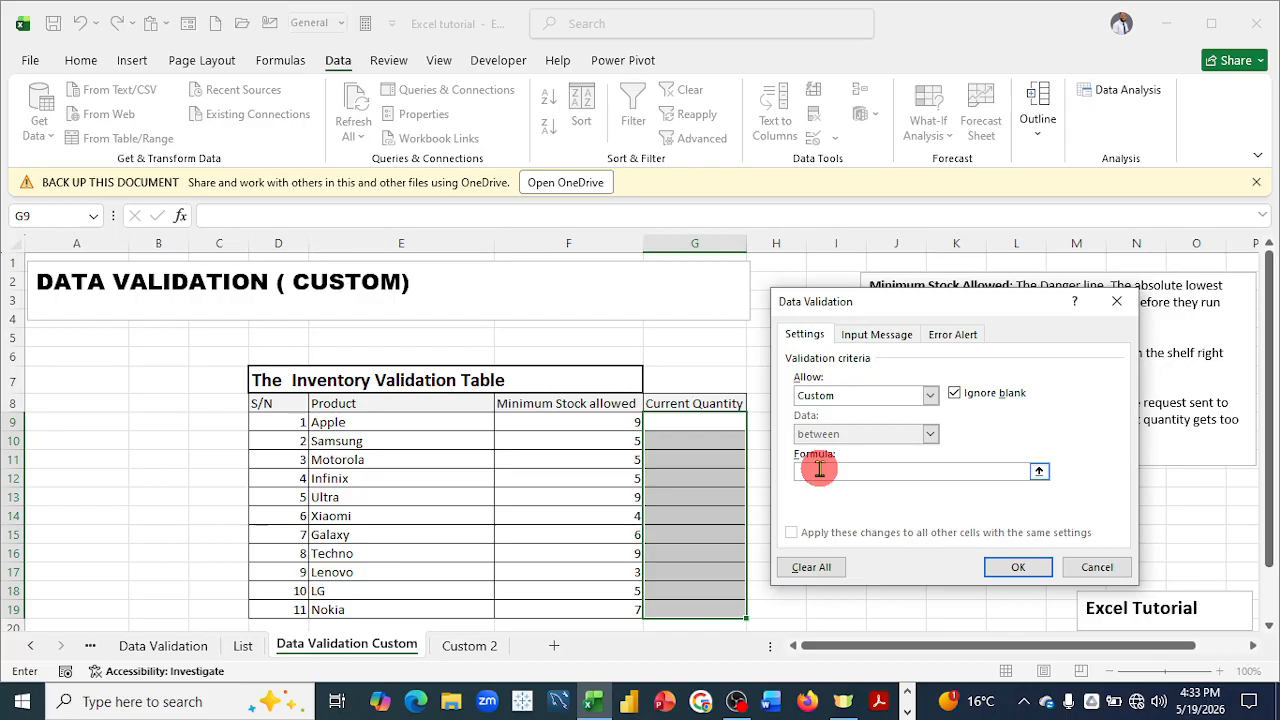
pyautogui.write('=')
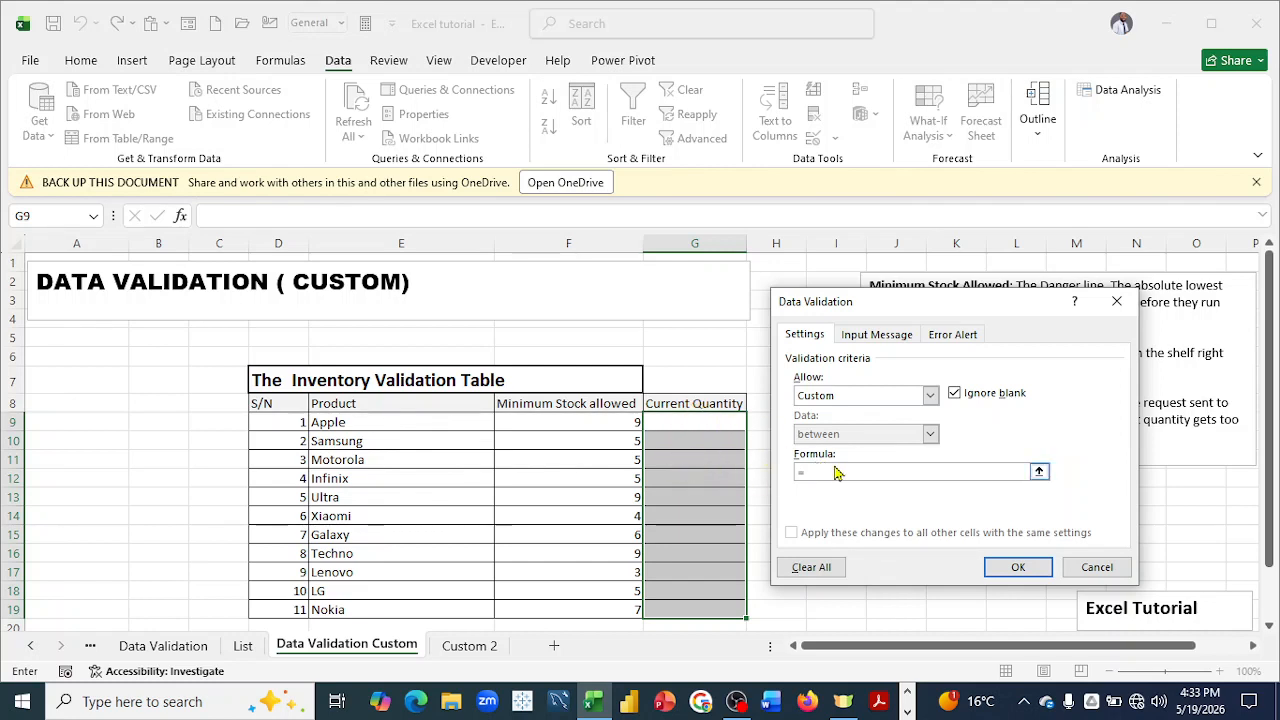
pyautogui.write('G9>=')
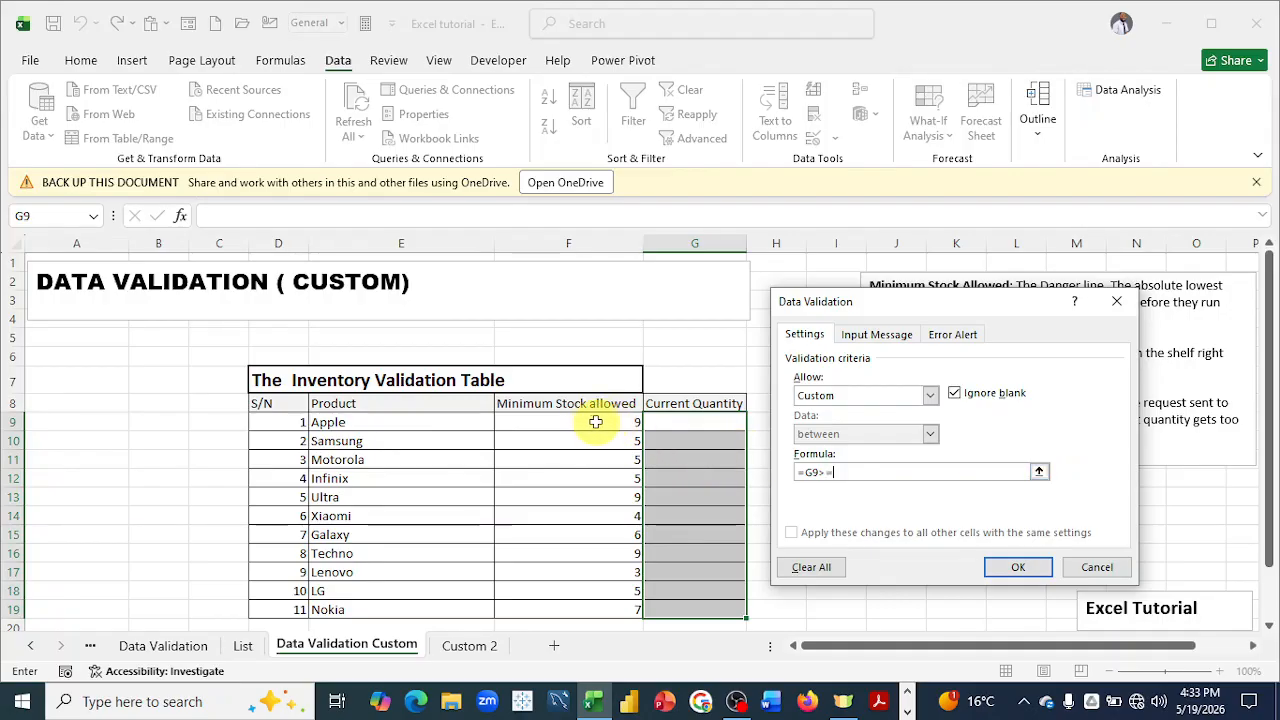
pyautogui.write('F')
pyautogui.write('9')
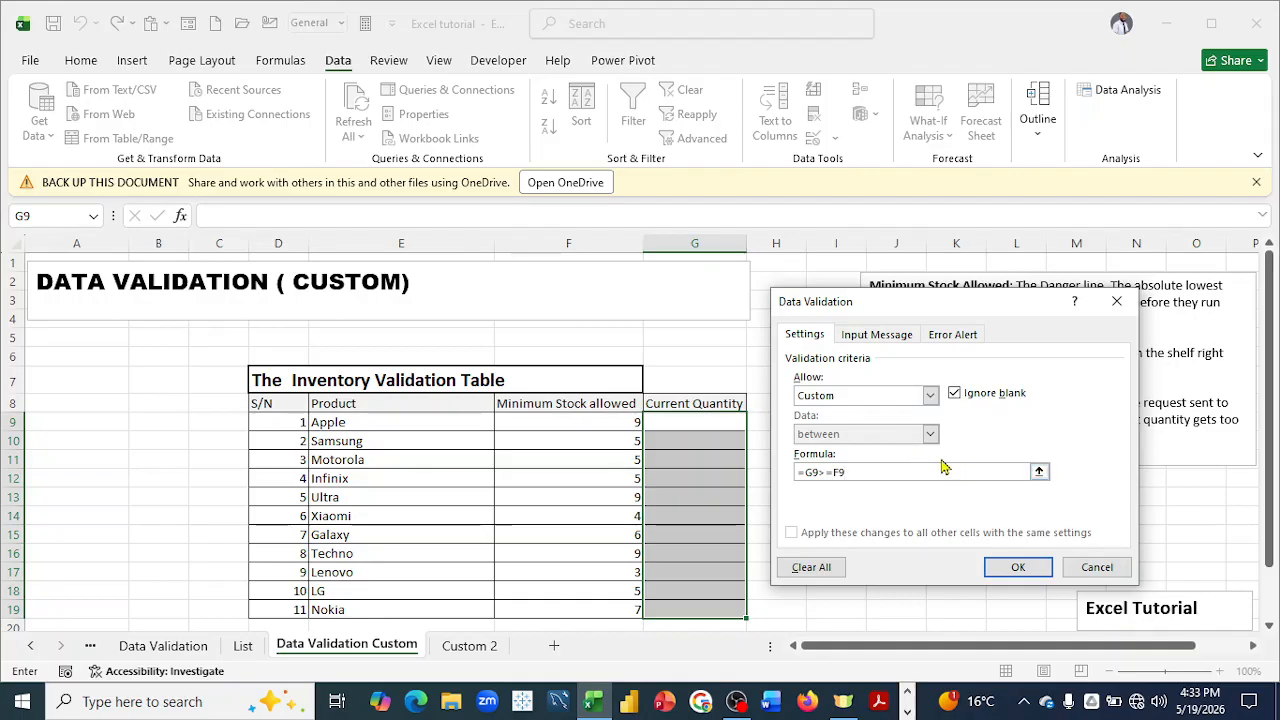
# Step: Give the validation's error alert the title "Stock Alert Danger"
pyautogui.click(887, 340)
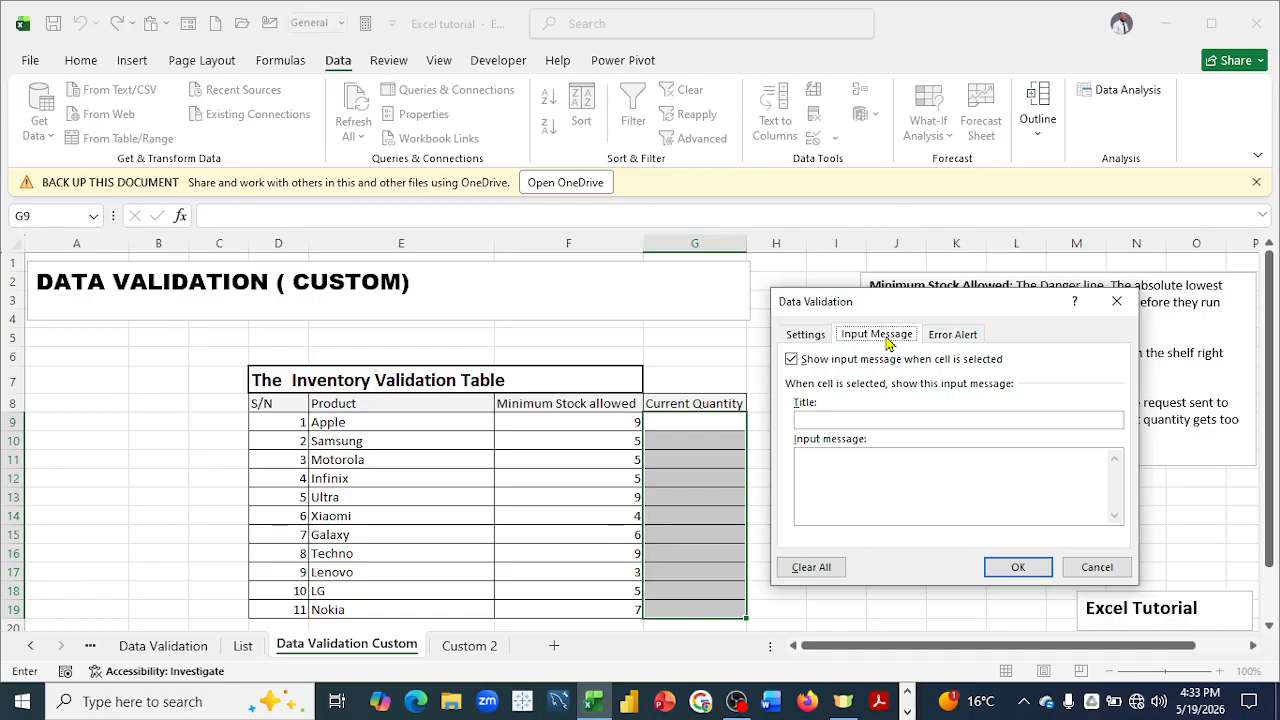
pyautogui.click(952, 338)
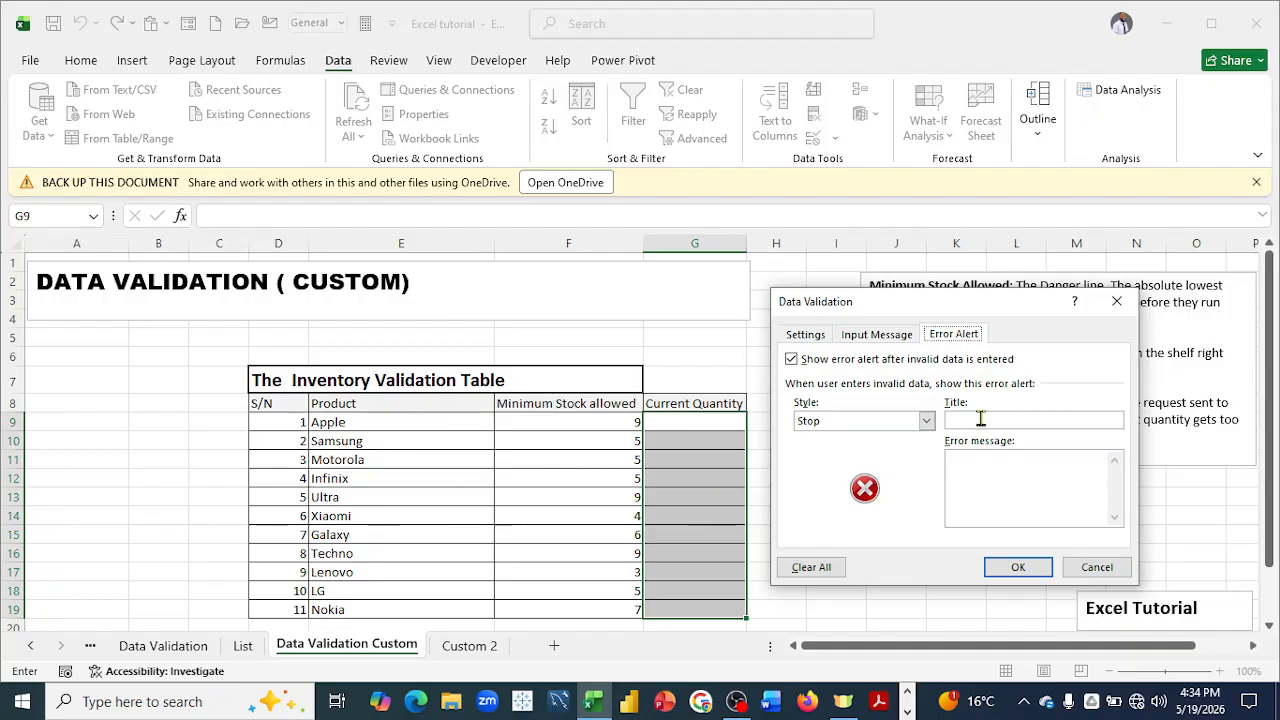
pyautogui.press('s')
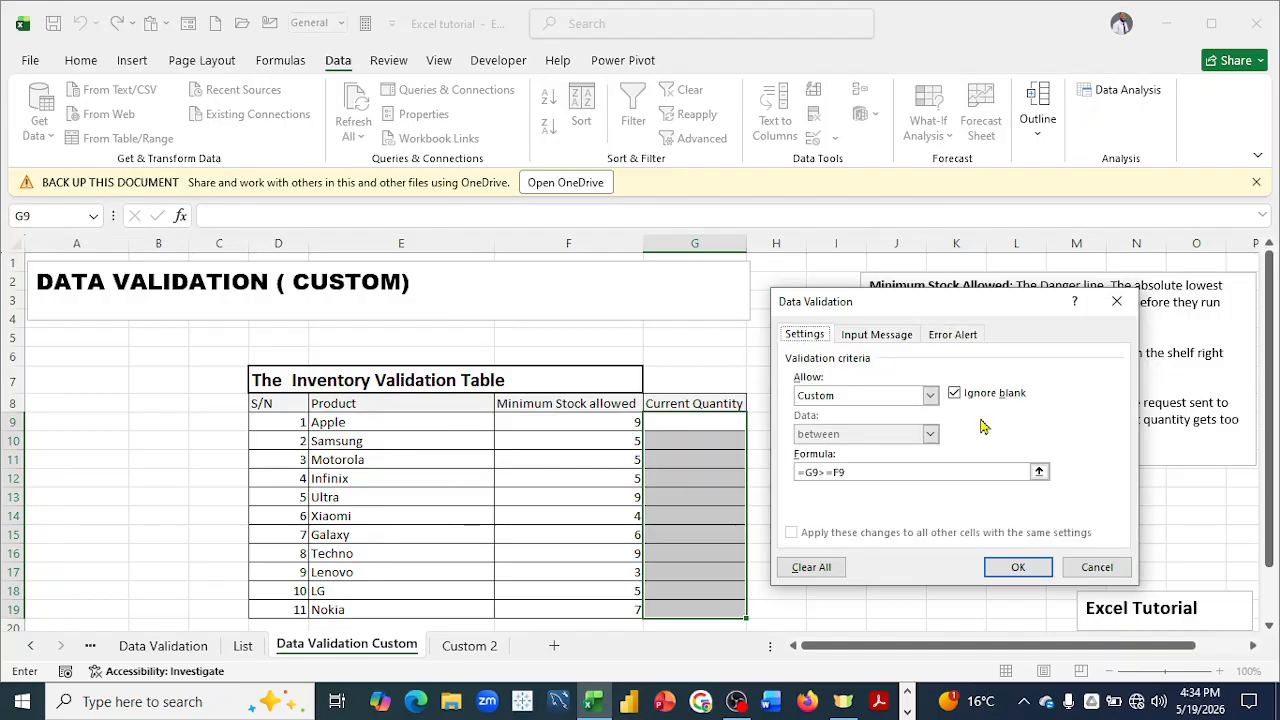
pyautogui.click(956, 338)
pyautogui.click(966, 420)
pyautogui.write('Stock')
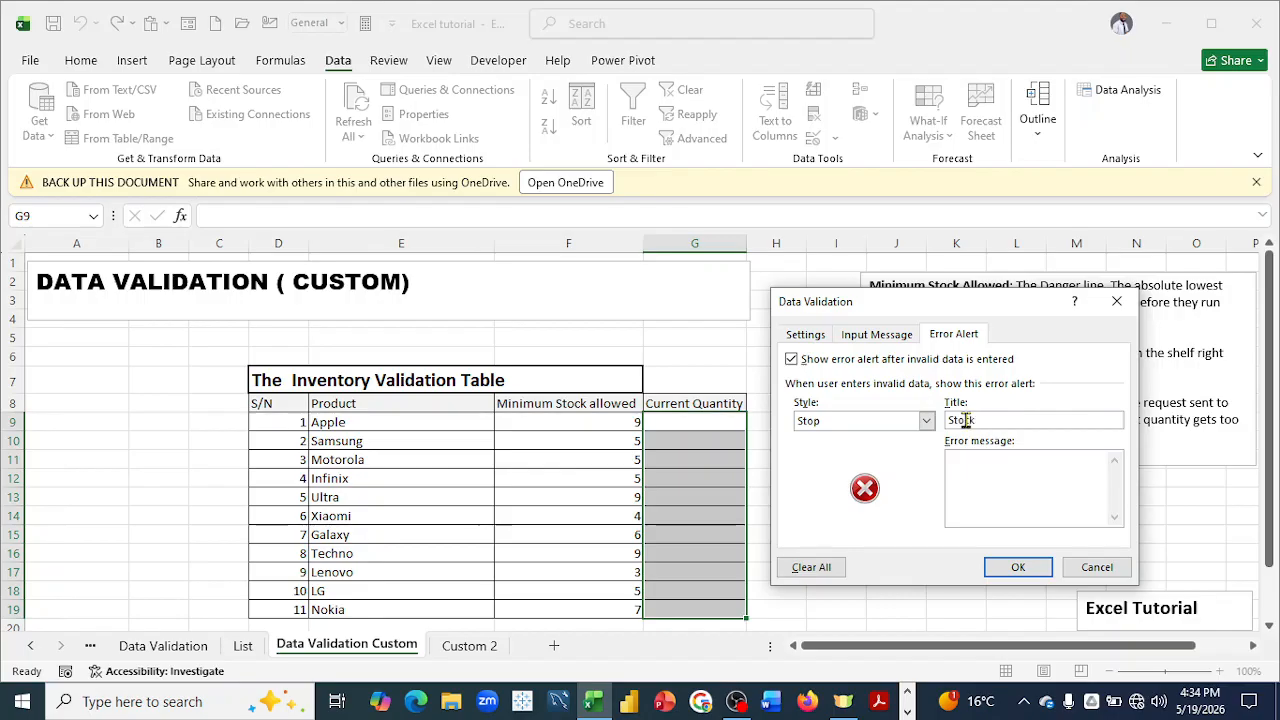
pyautogui.write(' Alert Danger')
# Step: Write the error message "The quantity entered is below the minimum safety limit. Please check the physical inventory!" and apply the validation rule
pyautogui.click(960, 468)
pyautogui.write('The quantity')
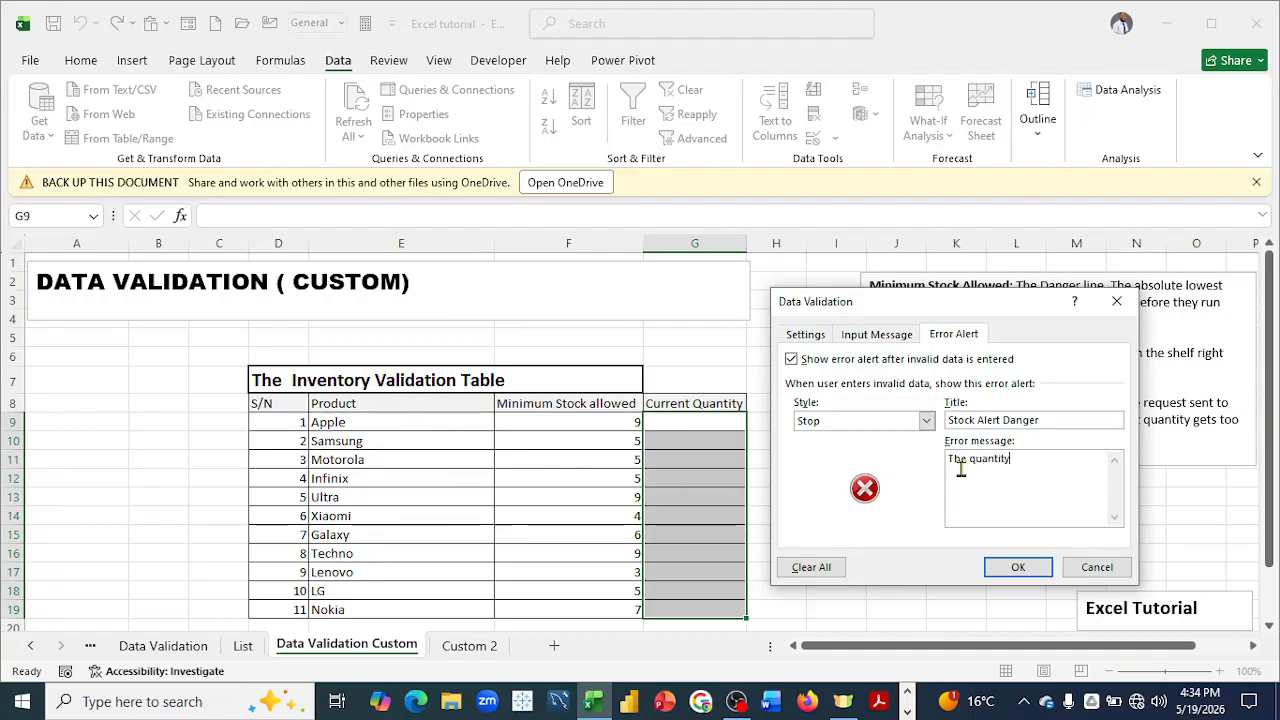
pyautogui.write(' enetred')
pyautogui.press('BackSpace')
pyautogui.press('BackSpace')
pyautogui.press('BackSpace')
pyautogui.press('BackSpace')
pyautogui.press('BackSpace')
pyautogui.press('BackSpace')
pyautogui.write('terd')
pyautogui.press('BackSpace')
pyautogui.write('ed is below th')
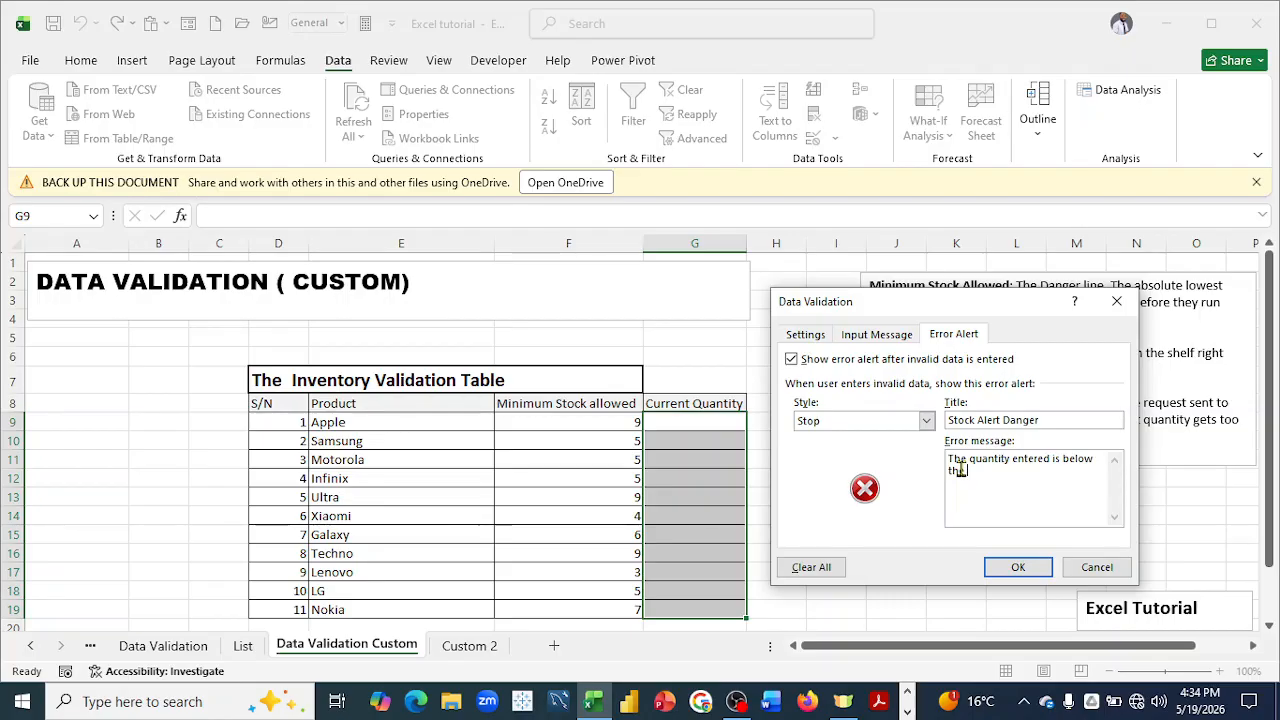
pyautogui.write('e minimum safet')
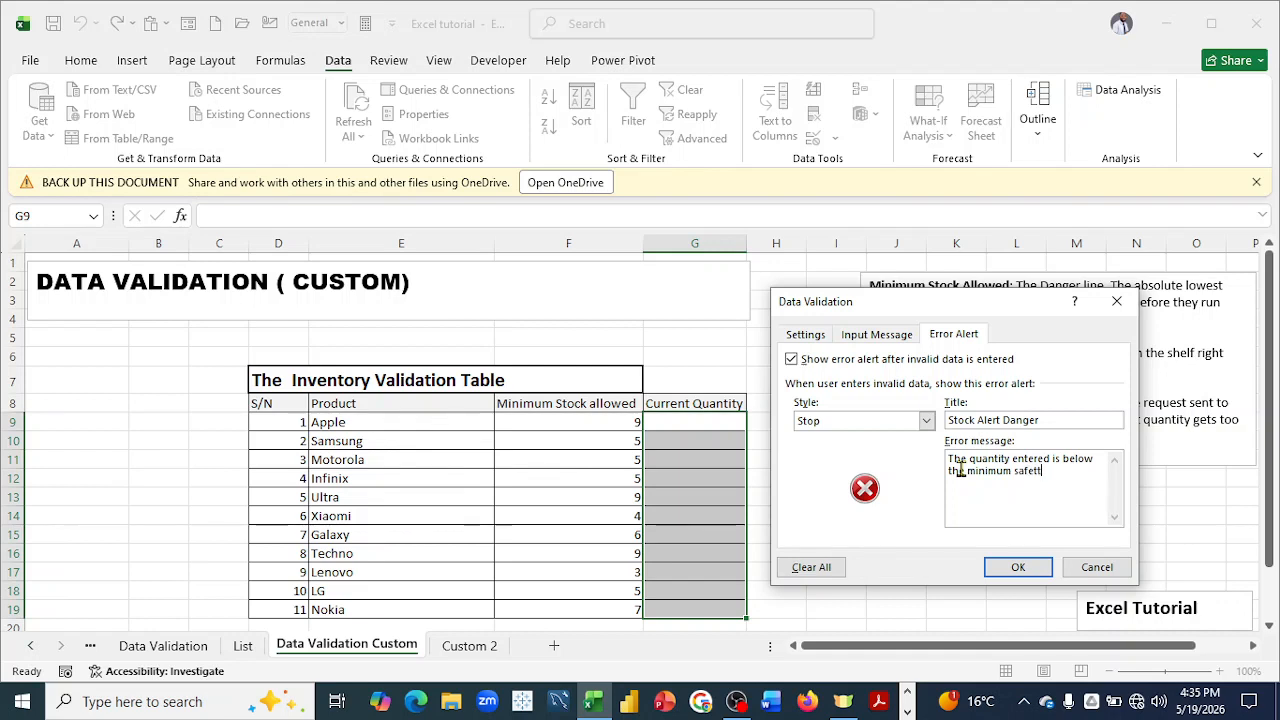
pyautogui.write('y')
pyautogui.press('BackSpace')
pyautogui.press('BackSpace')
pyautogui.write('ty limit.')
pyautogui.write('Pleased')
pyautogui.press('BackSpace')
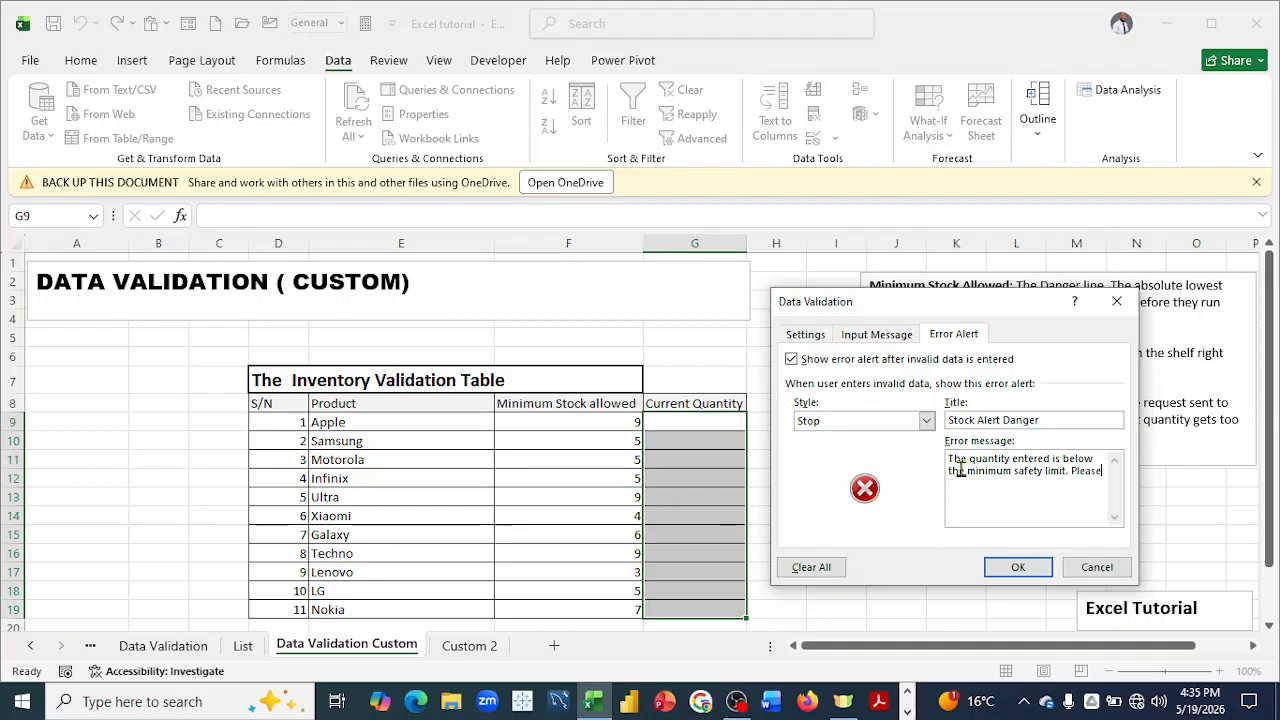
pyautogui.write('chechk the physical invento')
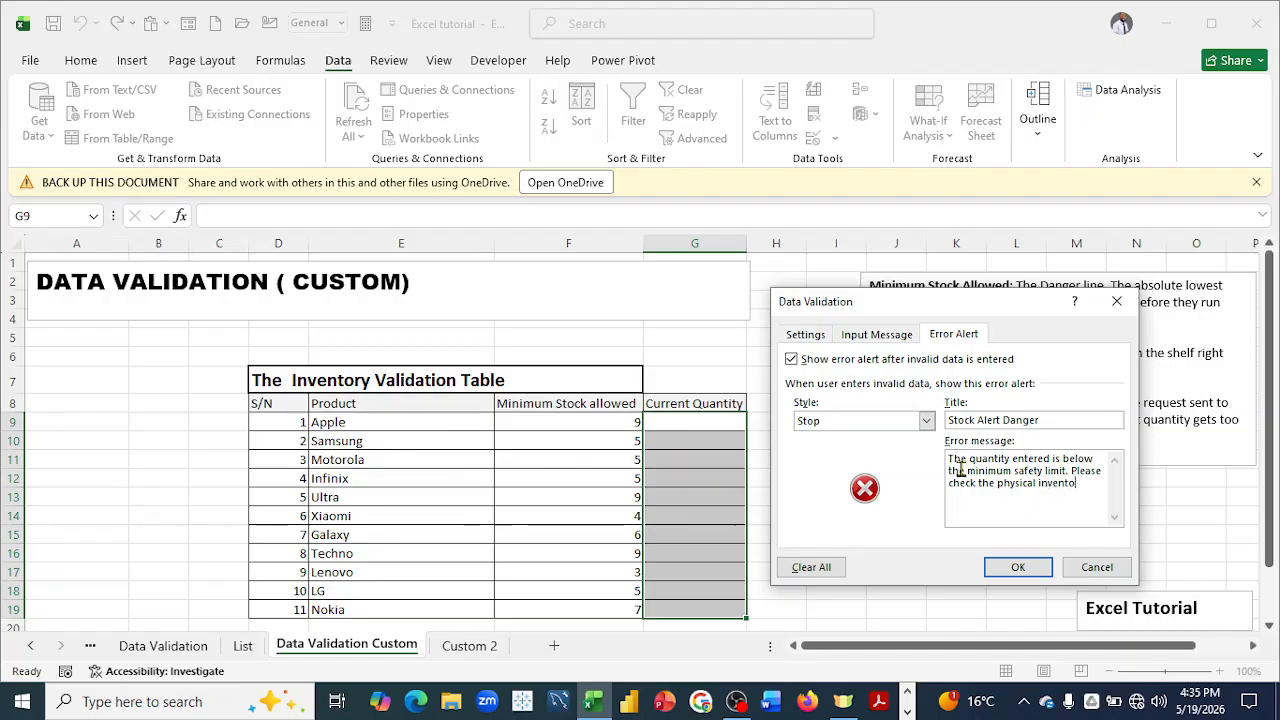
pyautogui.write('ry!')
pyautogui.click(1018, 567)
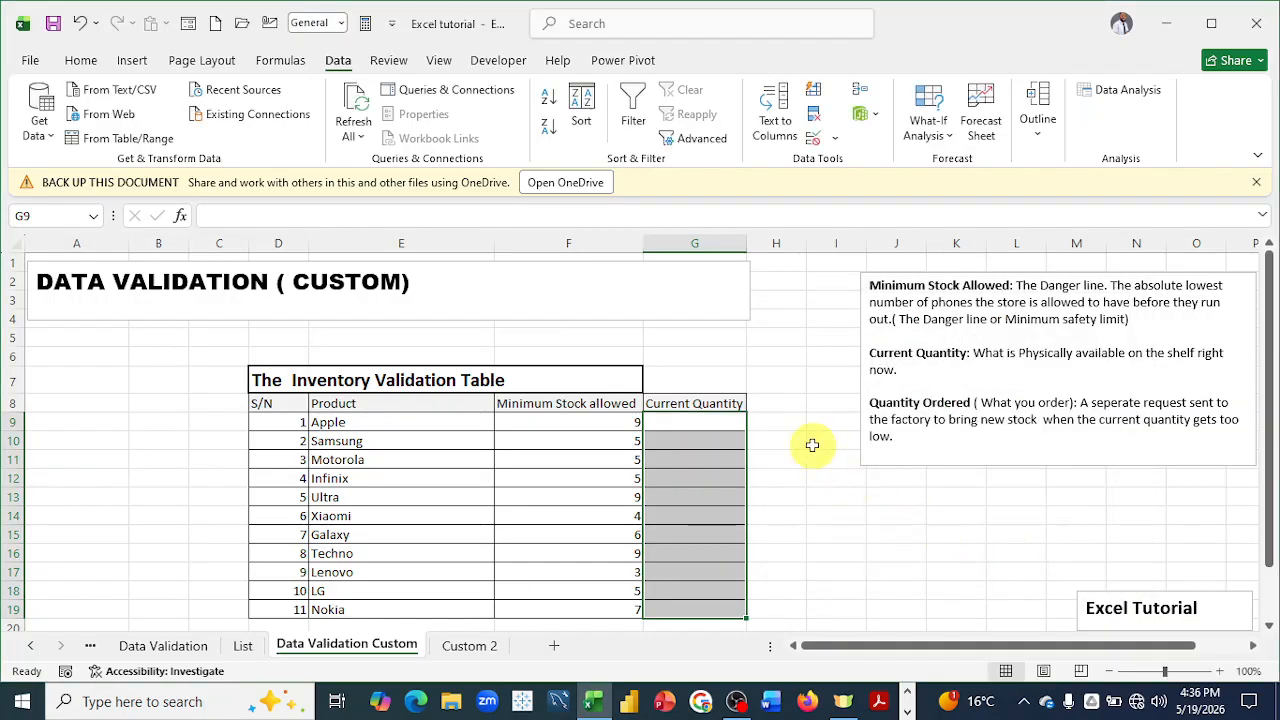
pyautogui.click(740, 356)
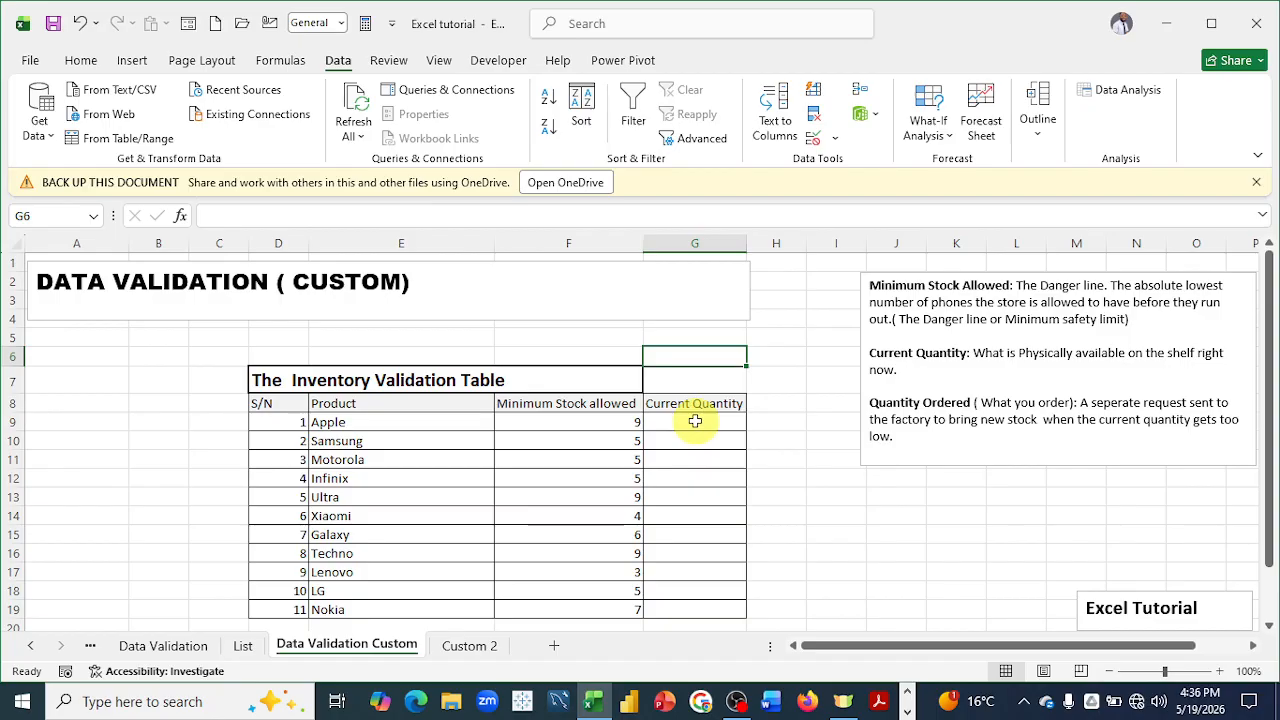
pyautogui.write('6')
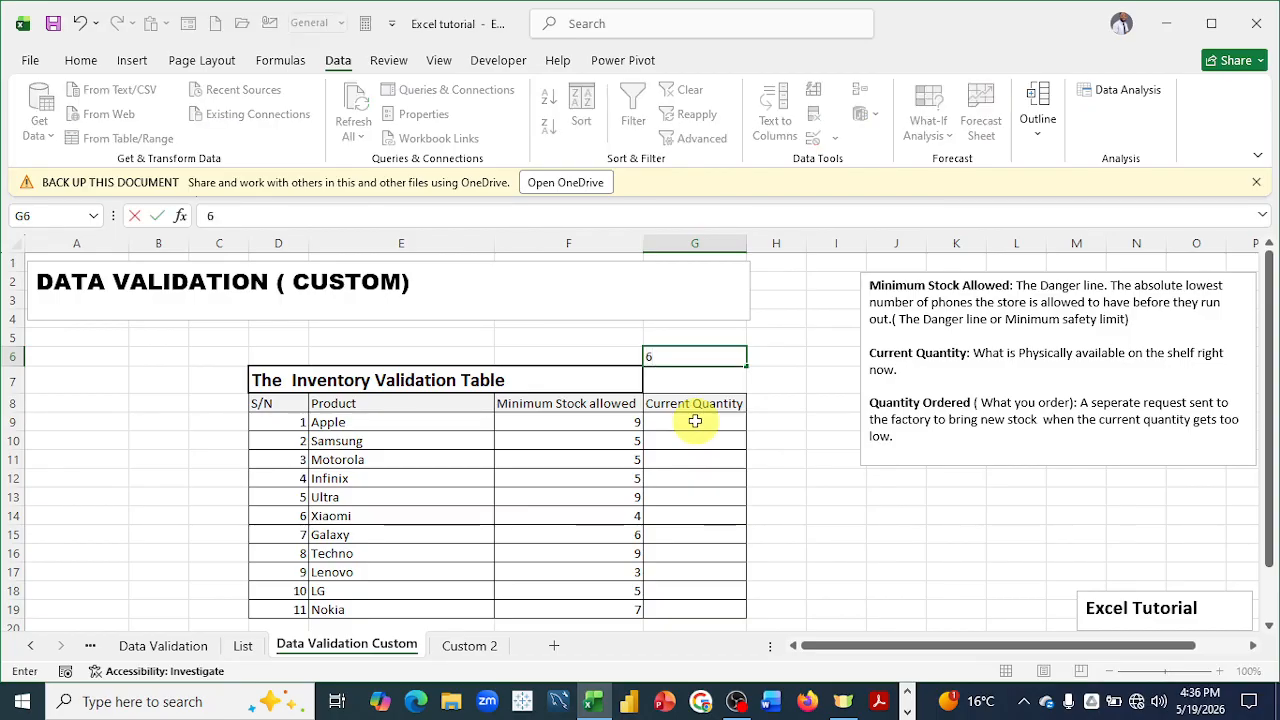
pyautogui.press('BackSpace')
# Step: Test the validation rule by entering 6 as Apple's current quantity in G9, retry, and clear the entry
pyautogui.click(695, 421)
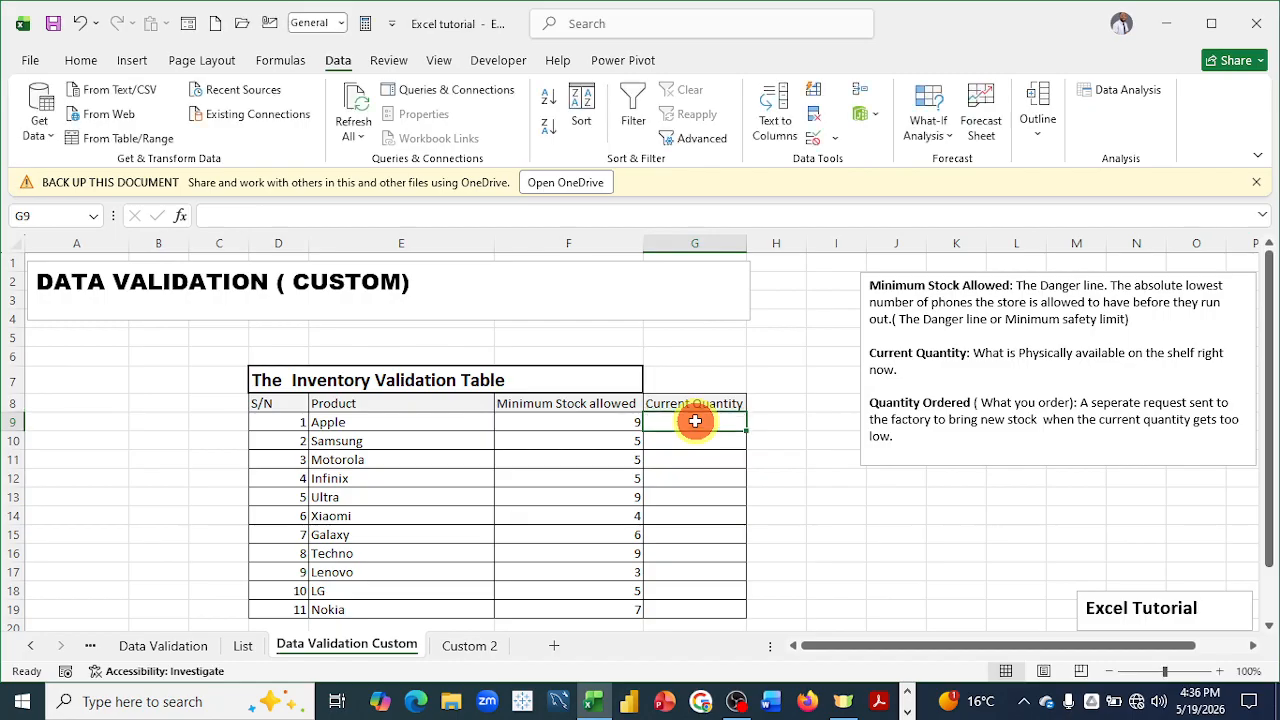
pyautogui.write('6')
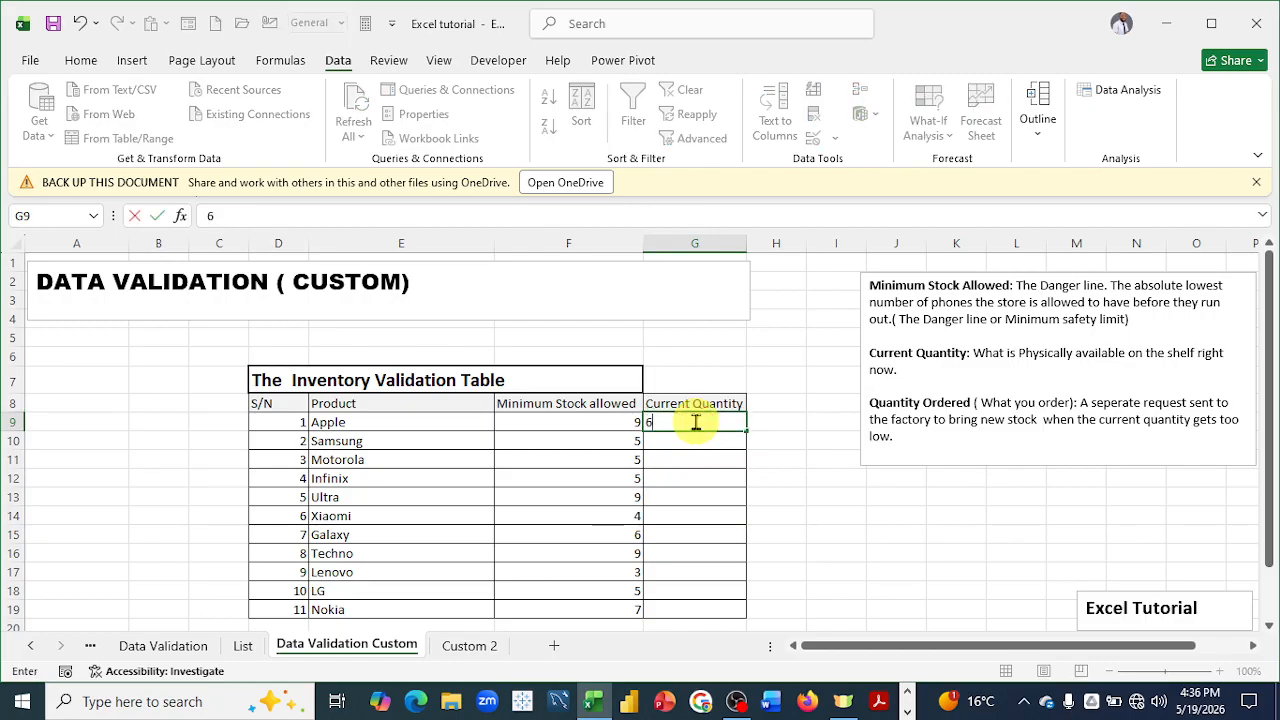
pyautogui.press('Return')
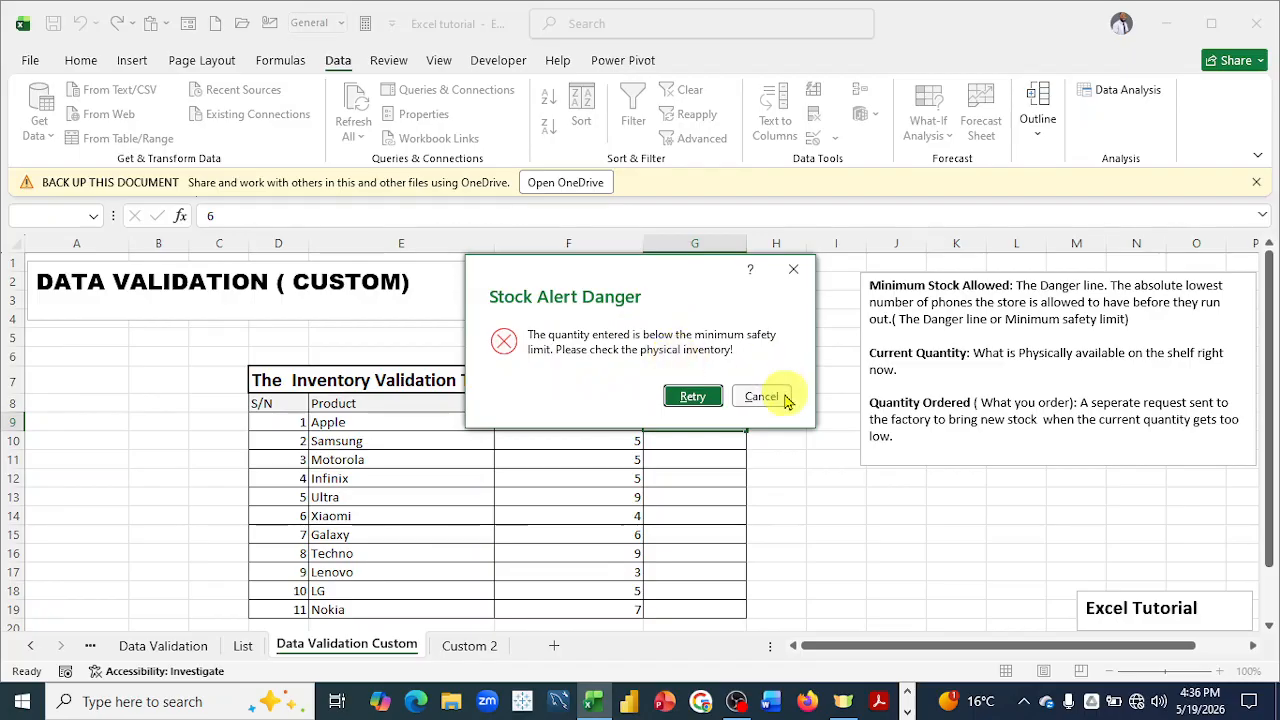
pyautogui.click(694, 401)
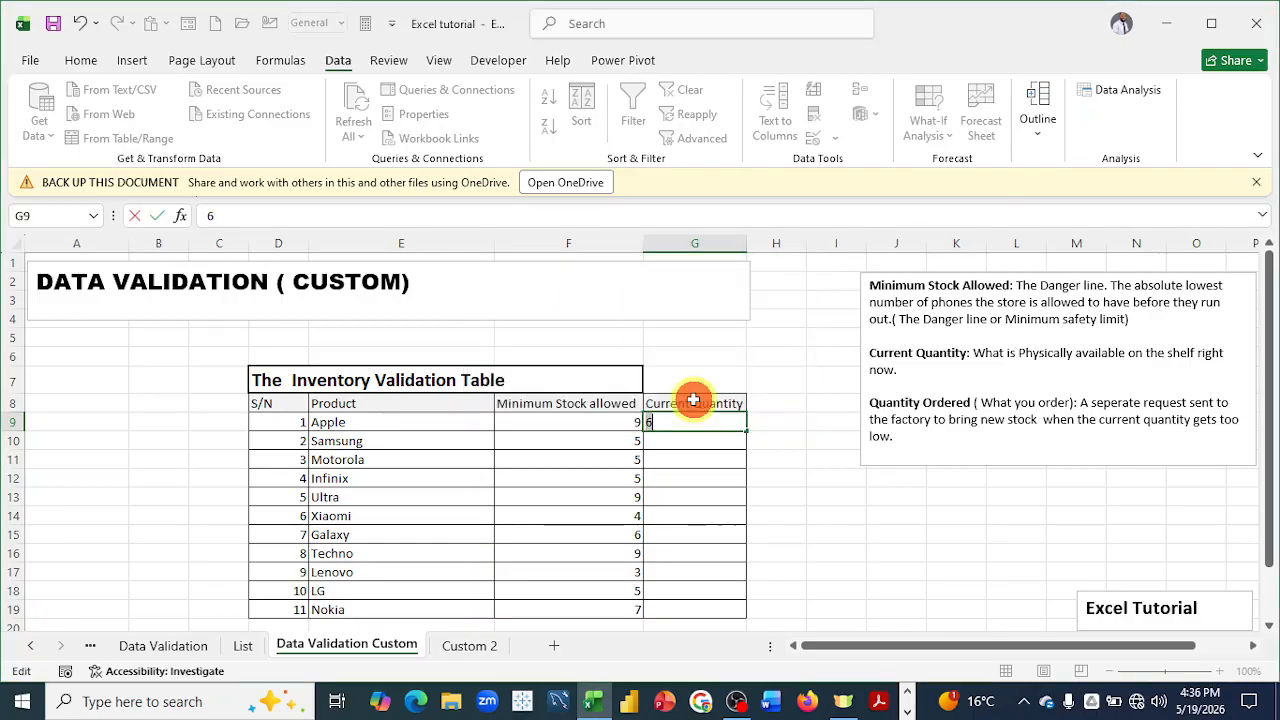
pyautogui.press('BackSpace')
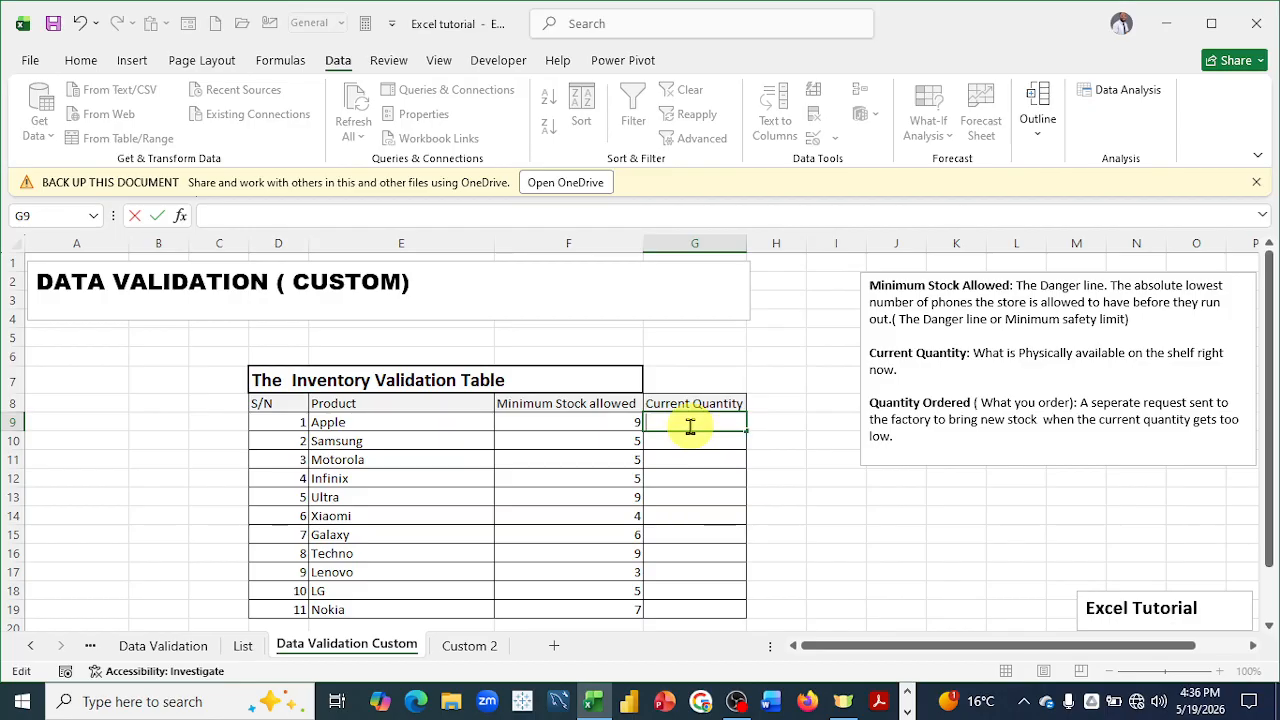
pyautogui.click(801, 434)
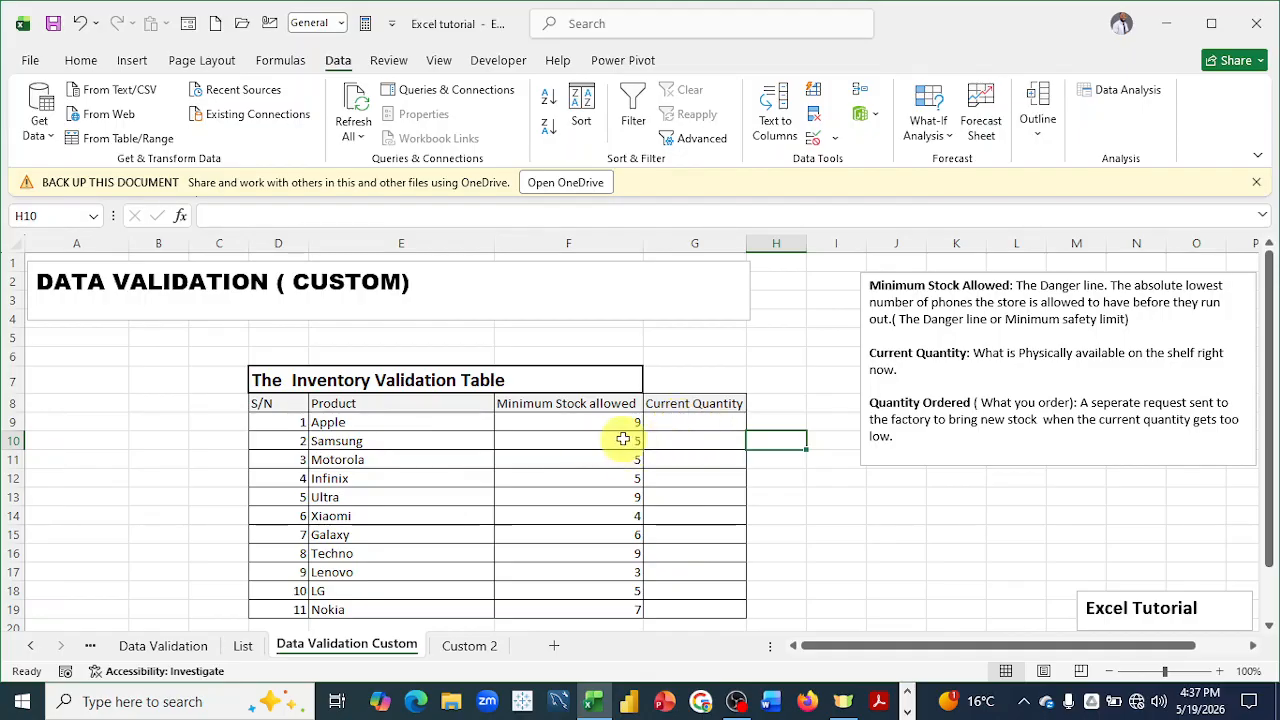
# Step: Test the rule with 3 as Samsung's current quantity in G10, retry, and clear the entry
pyautogui.click(700, 438)
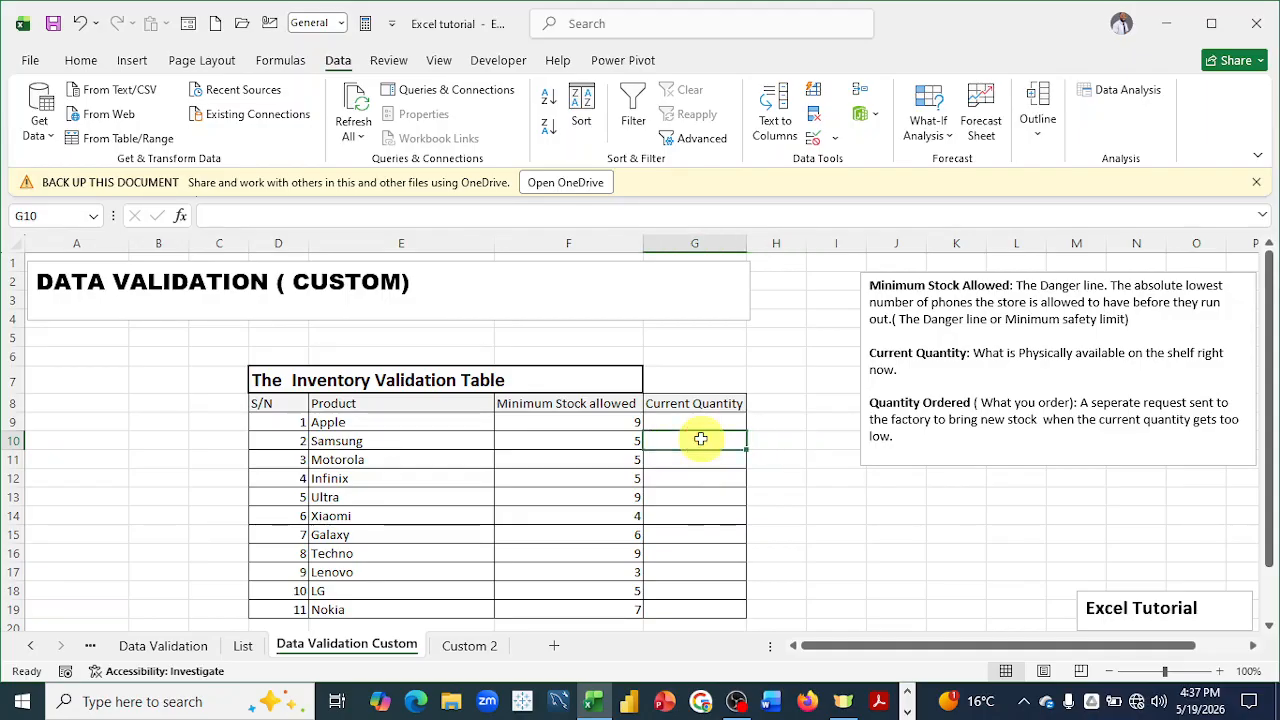
pyautogui.write('3')
pyautogui.press('Return')
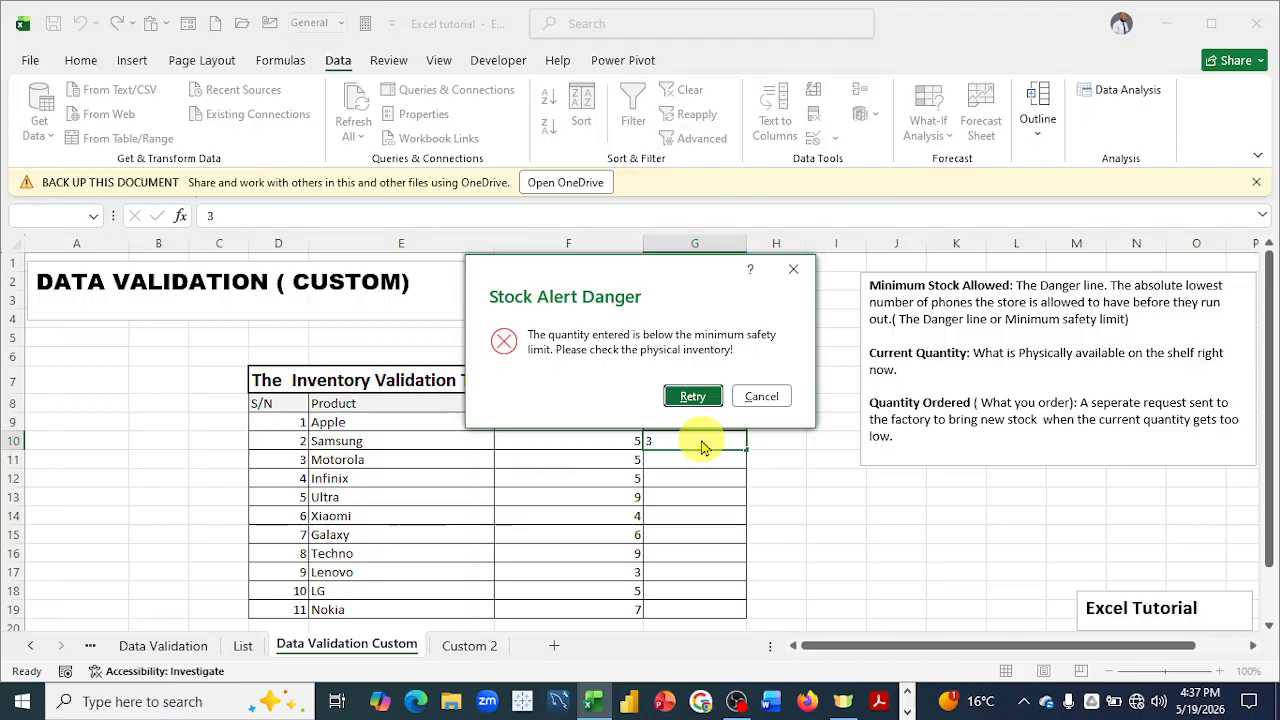
pyautogui.click(699, 397)
pyautogui.press('BackSpace')
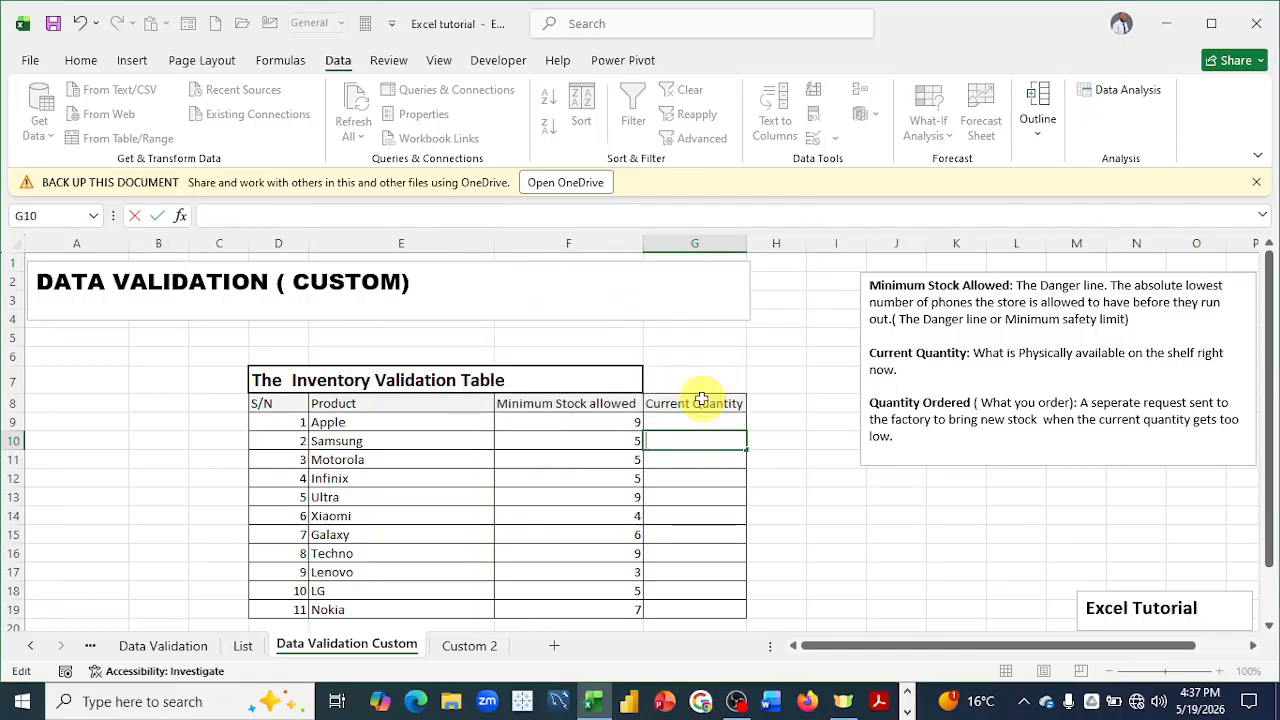
pyautogui.click(695, 479)
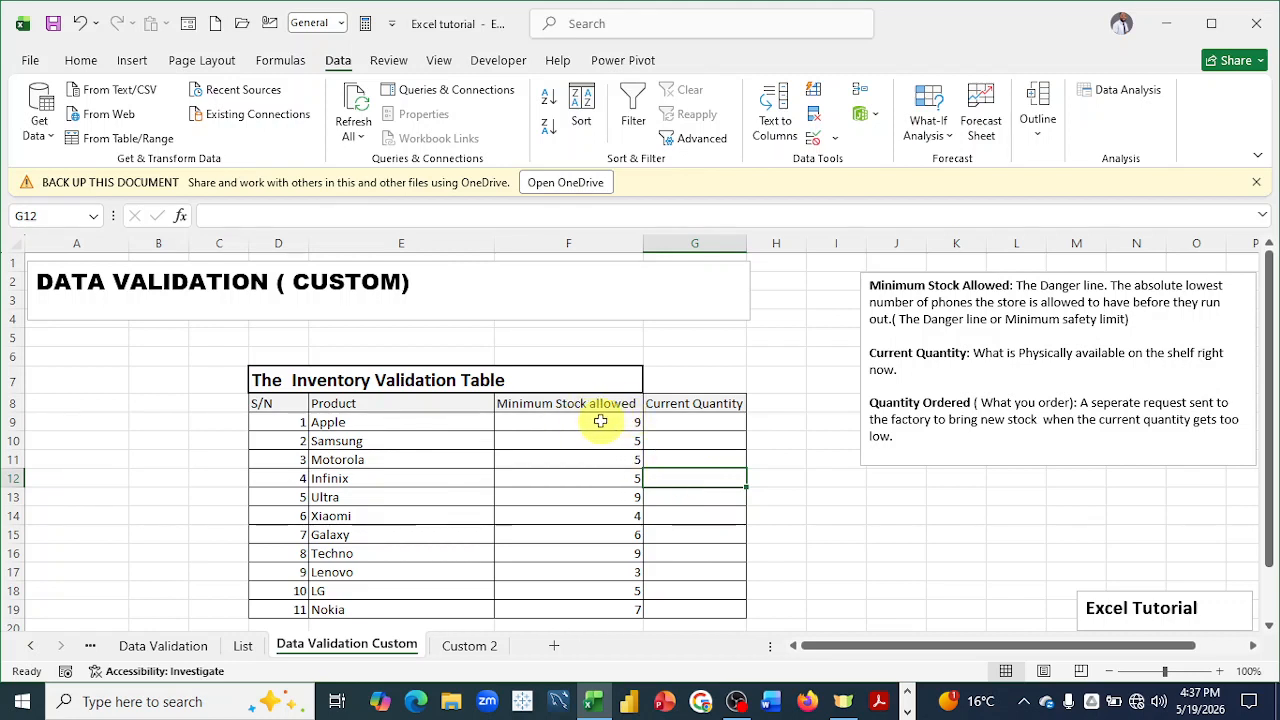
pyautogui.click(81, 60)
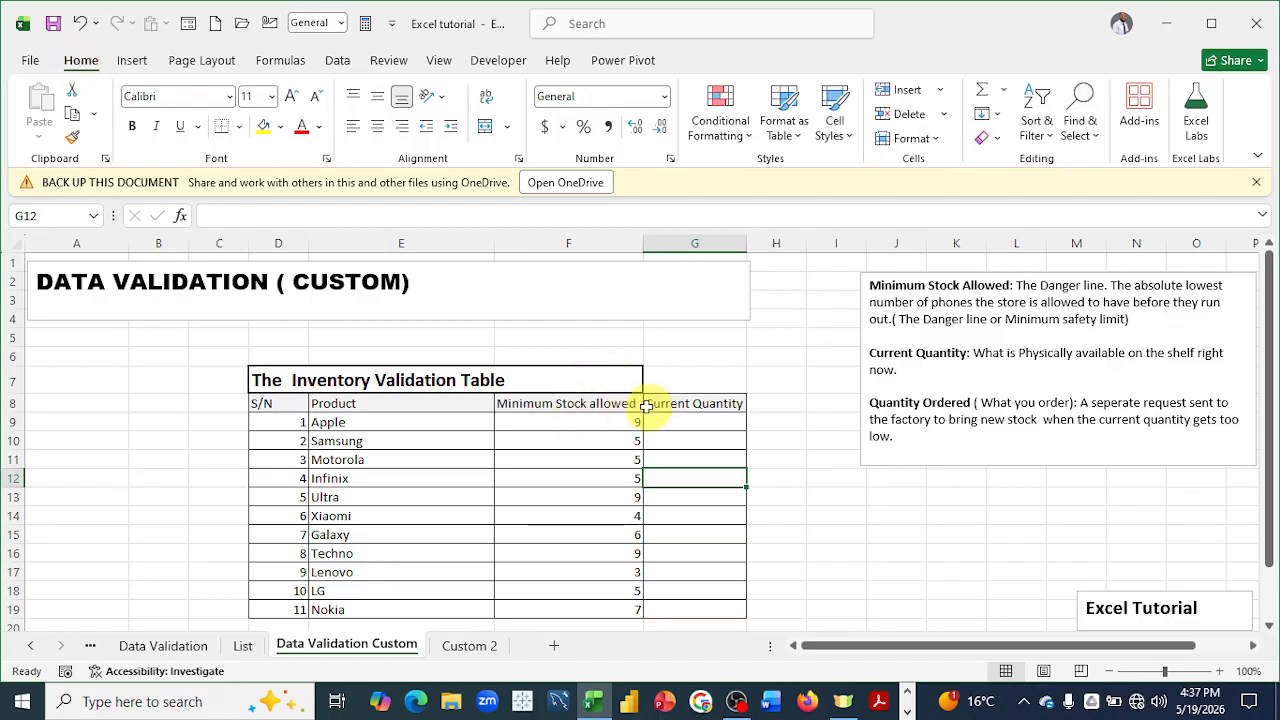